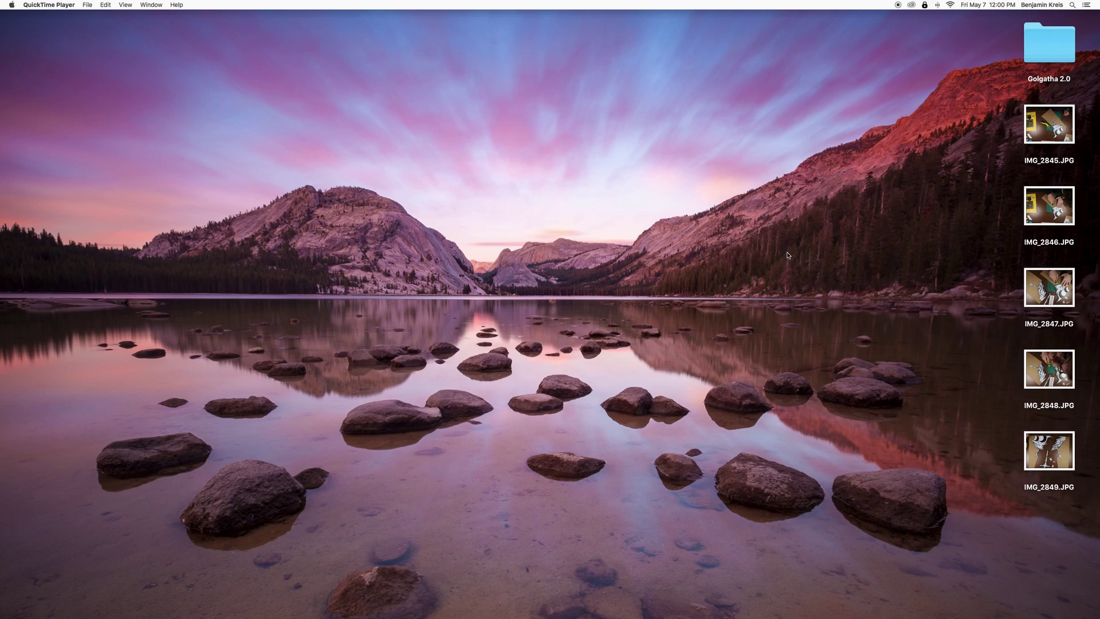
Step: Open the Golgatha 2.0 folder, enlarge its window, and select photos IMG_2852 through IMG_2885
{"action": "double_click", "coordinate": [1055, 58]}
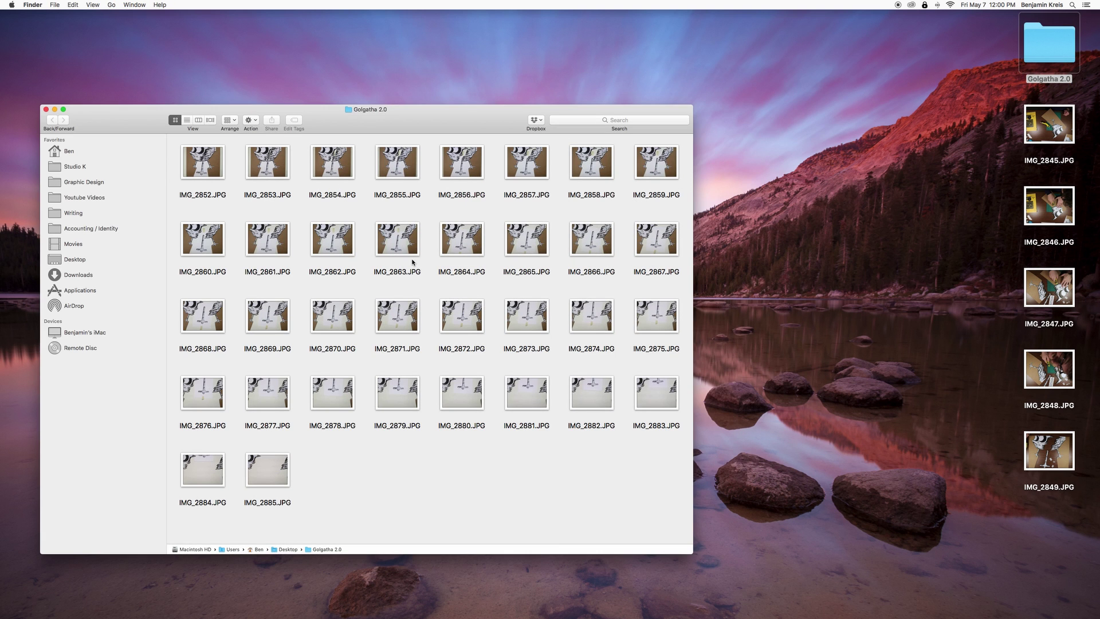
{"action": "left_click_drag", "start_coordinate": [486, 120], "coordinate": [485, 74]}
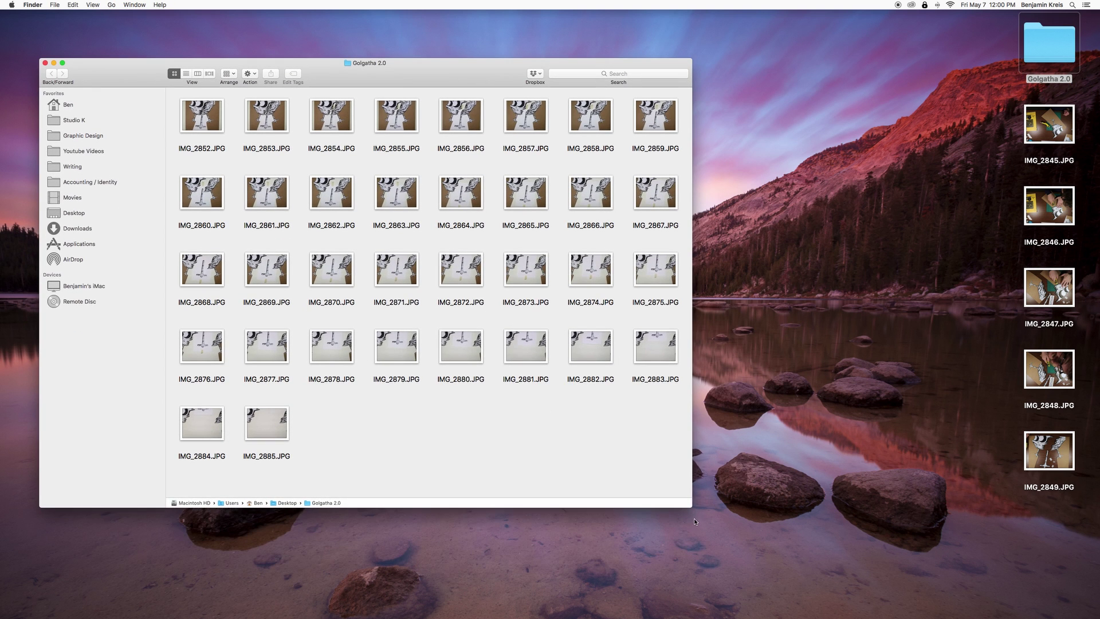
{"action": "left_click_drag", "start_coordinate": [692, 507], "coordinate": [830, 553]}
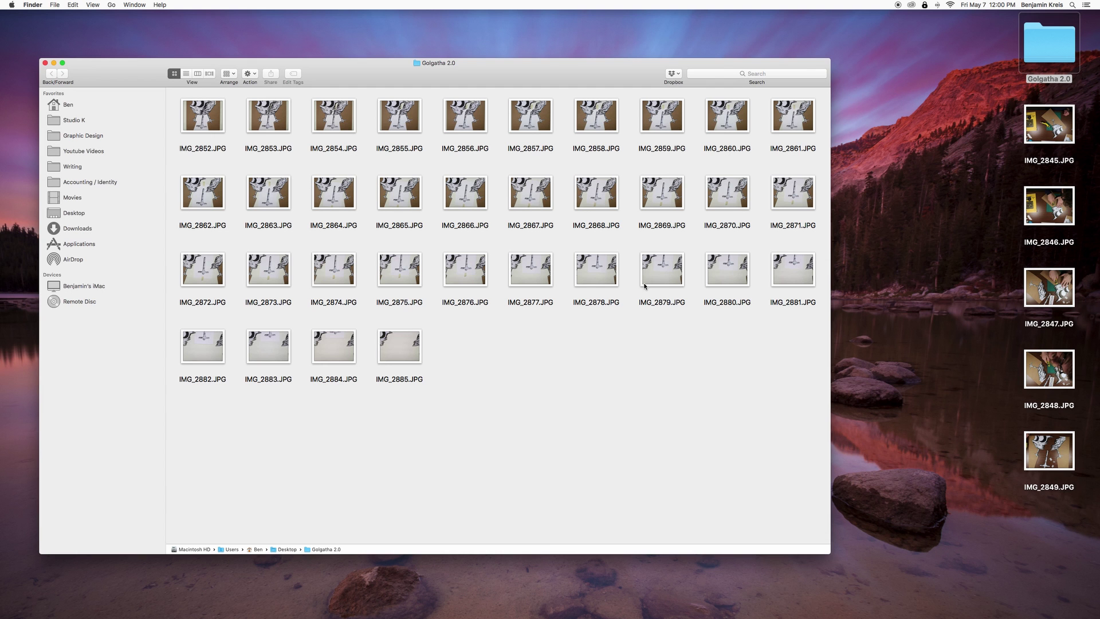
{"action": "left_click_drag", "start_coordinate": [818, 421], "coordinate": [217, 91]}
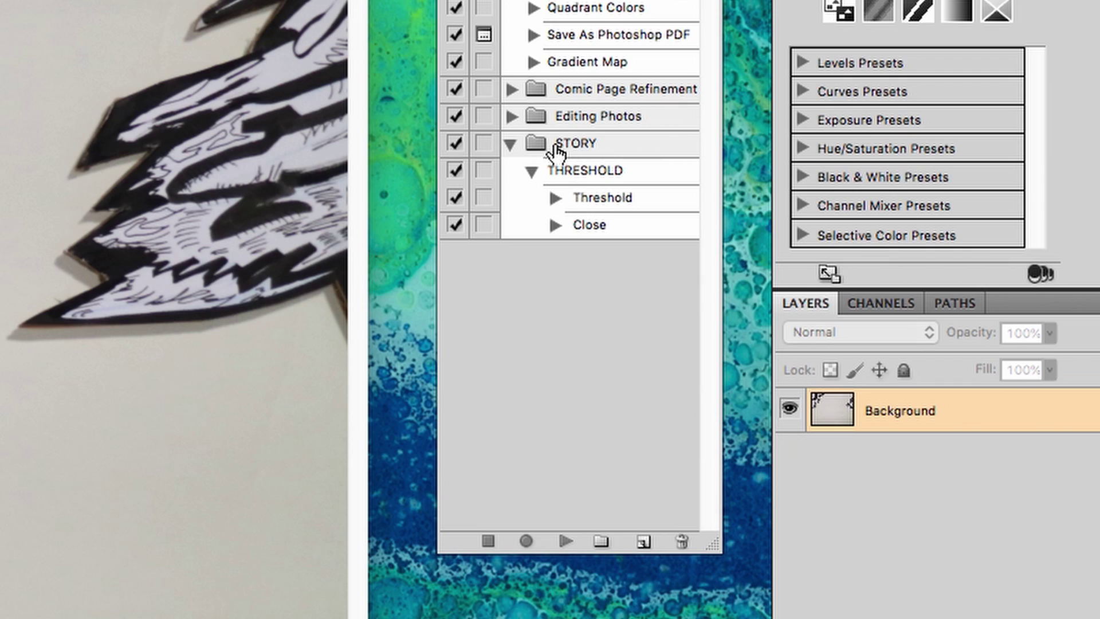
Step: Run the STORY > THRESHOLD action on the first open photo and accept the JPEG Options
{"action": "left_click", "coordinate": [579, 150]}
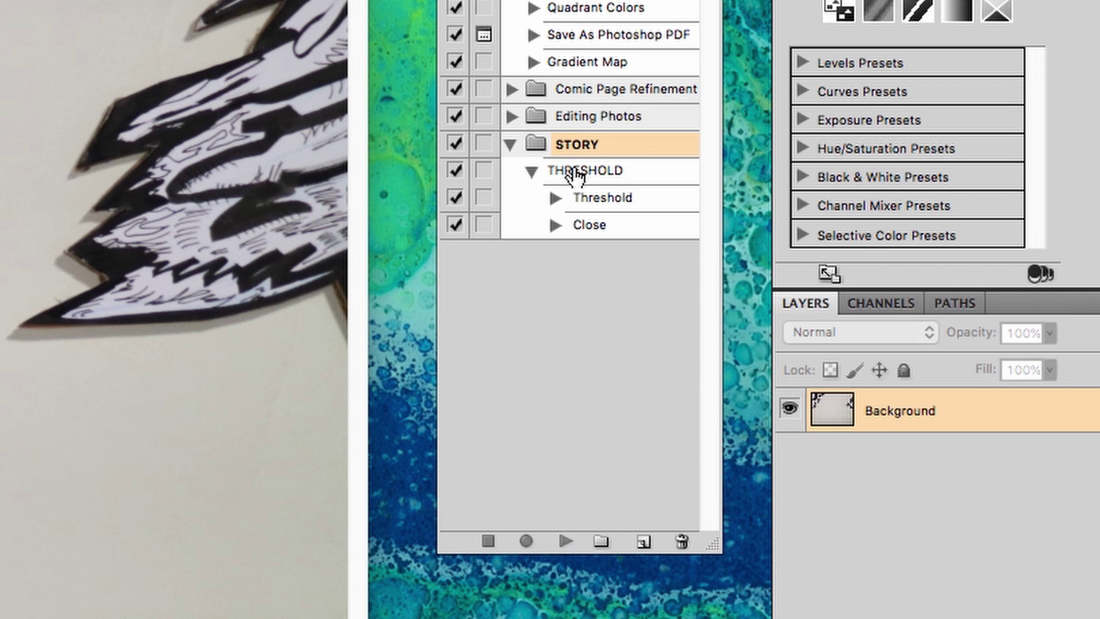
{"action": "left_click", "coordinate": [575, 178]}
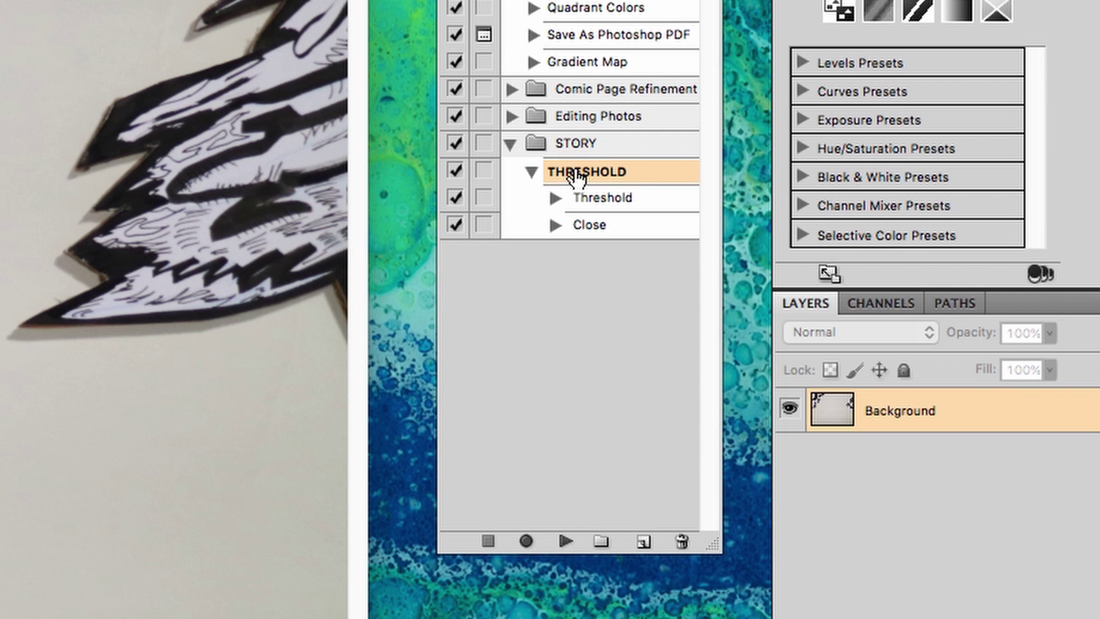
{"action": "left_click", "coordinate": [563, 543]}
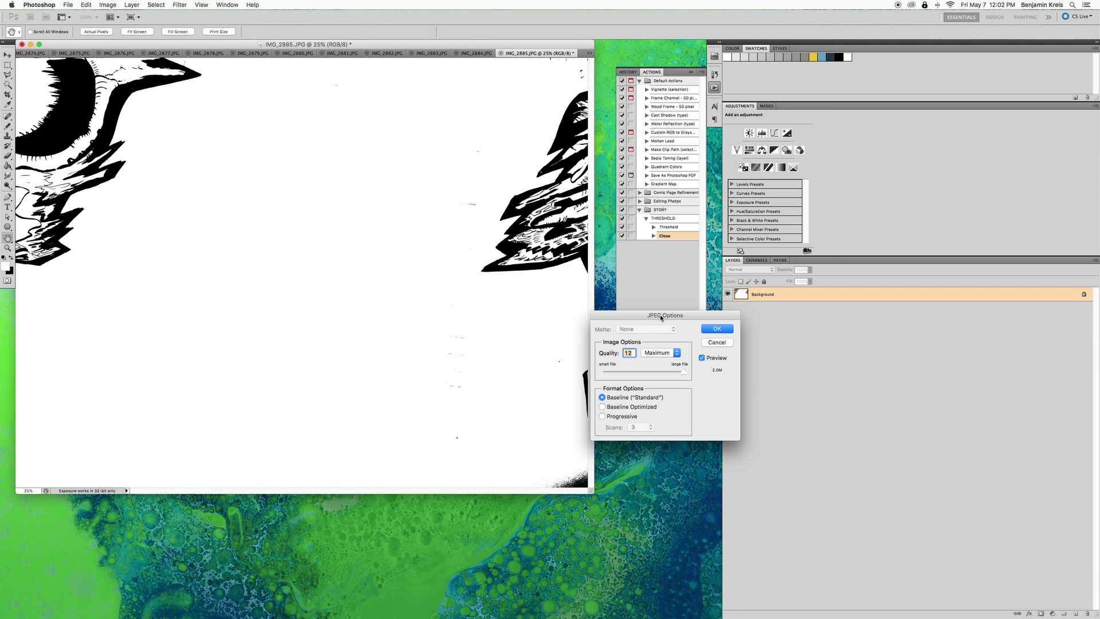
{"action": "key", "text": "Return"}
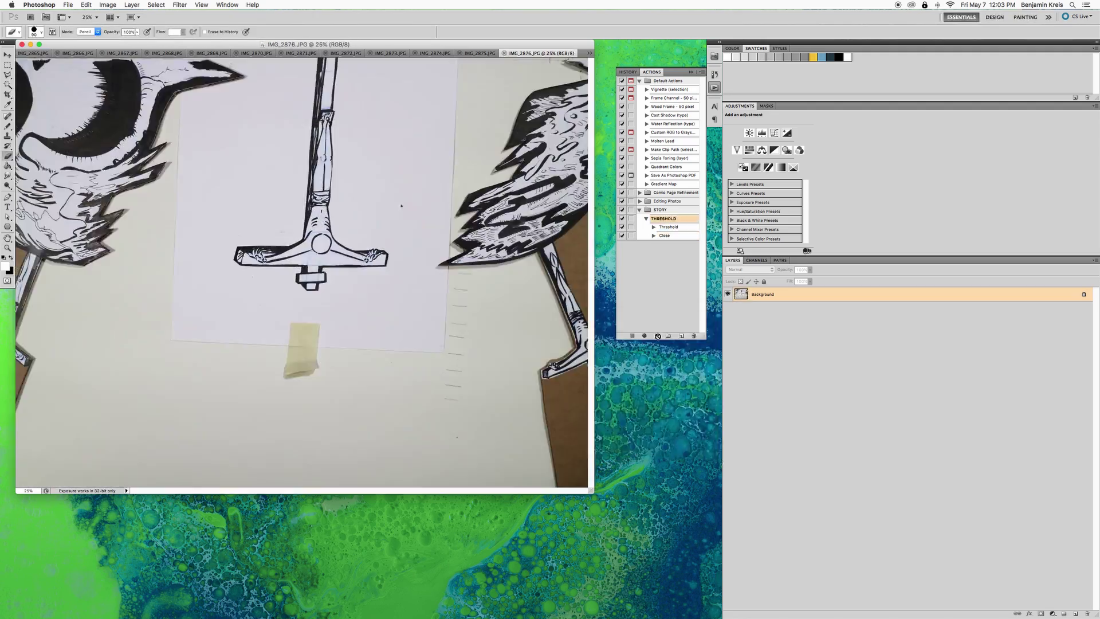
Step: Repeat the THRESHOLD action on the seven remaining photos, accepting the JPEG settings each time
{"action": "left_click", "coordinate": [658, 336]}
{"action": "key", "text": "Return"}
{"action": "left_click", "coordinate": [657, 336]}
{"action": "key", "text": "Return"}
{"action": "left_click", "coordinate": [655, 335]}
{"action": "key", "text": "Return"}
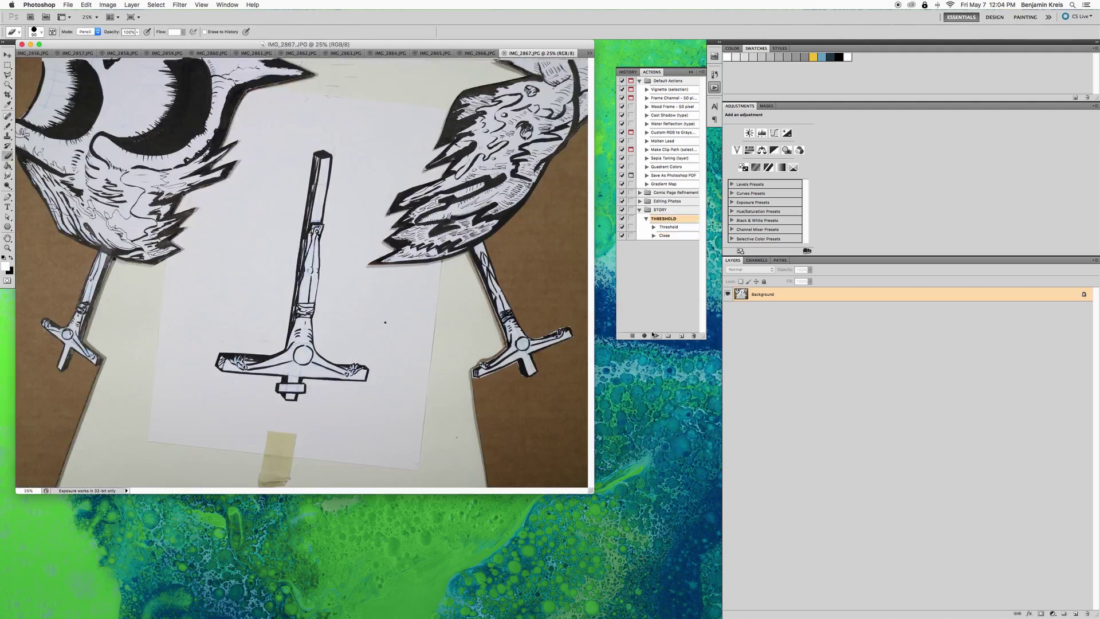
{"action": "left_click", "coordinate": [653, 335]}
{"action": "key", "text": "Return"}
{"action": "left_click", "coordinate": [653, 335]}
{"action": "key", "text": "Return"}
{"action": "left_click", "coordinate": [653, 335]}
{"action": "key", "text": "Return"}
{"action": "left_click", "coordinate": [653, 335]}
{"action": "key", "text": "Return"}
{"action": "key", "text": "Return"}
{"action": "key", "text": "Return"}
{"action": "key", "text": "Return"}
{"action": "key", "text": "Return"}
{"action": "key", "text": "Return"}
{"action": "key", "text": "Return"}
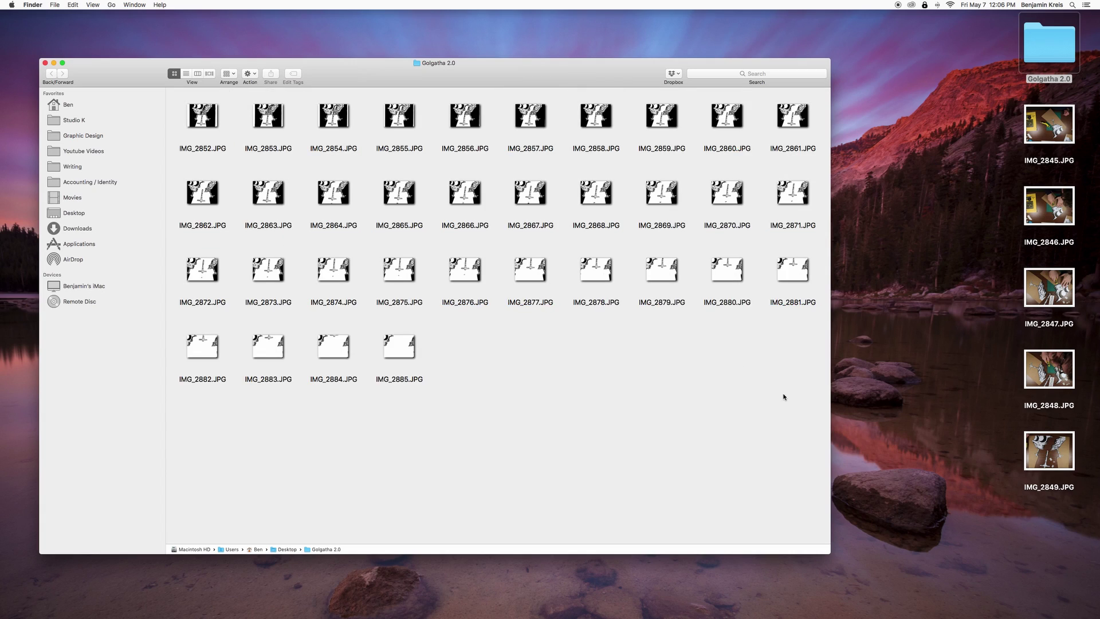
Step: Check the black-and-white thumbnails, then open IMG_2854.JPG for a closer look
{"action": "left_click_drag", "start_coordinate": [784, 397], "coordinate": [184, 97]}
{"action": "left_click", "coordinate": [372, 138]}
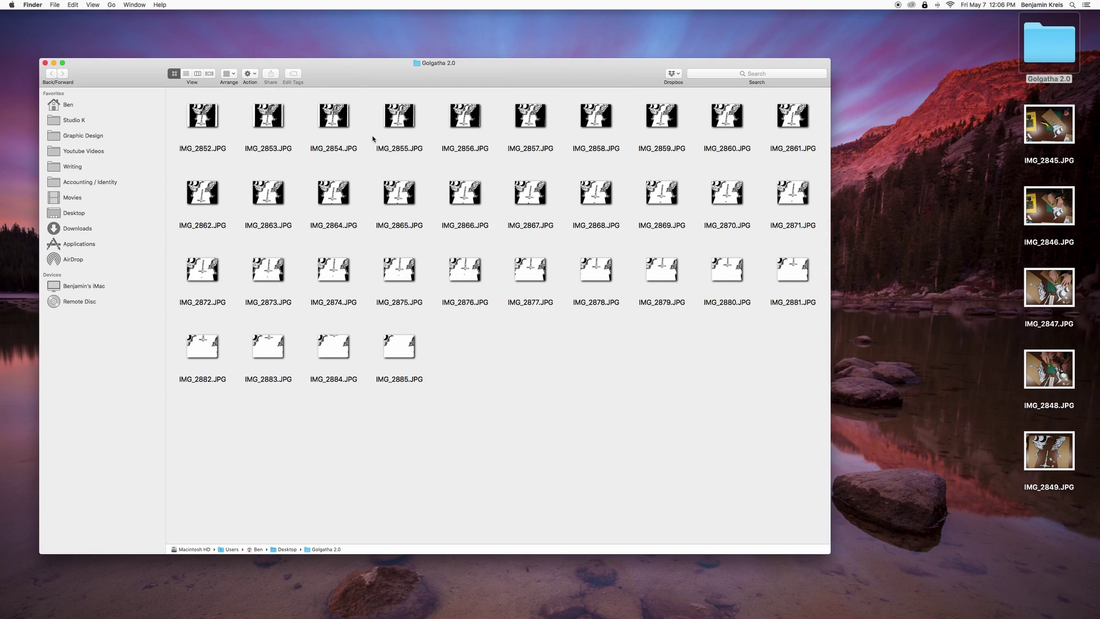
{"action": "double_click", "coordinate": [340, 122]}
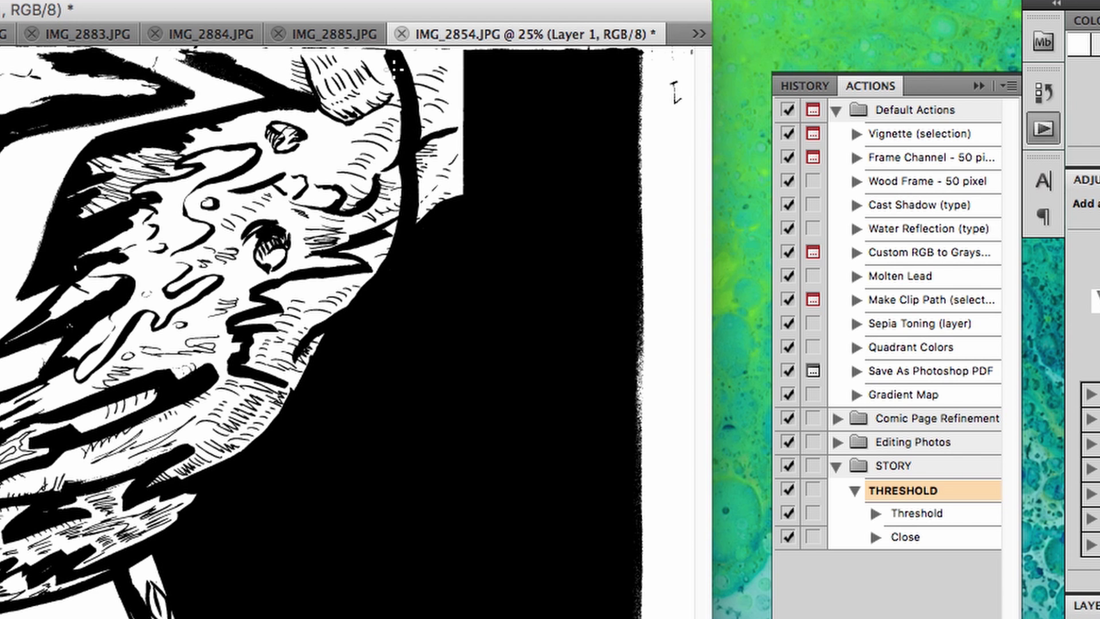
Step: Paint black over IMG_2854's white gap beside the figure and its left and right edge strips
{"action": "mouse_move", "coordinate": [498, 62]}
{"action": "left_mouse_down"}
{"action": "mouse_move", "coordinate": [493, 98]}
{"action": "mouse_move", "coordinate": [539, 77]}
{"action": "mouse_move", "coordinate": [482, 92]}
{"action": "left_mouse_up"}
{"action": "mouse_move", "coordinate": [342, 158]}
{"action": "left_mouse_down"}
{"action": "mouse_move", "coordinate": [425, 226]}
{"action": "mouse_move", "coordinate": [429, 115]}
{"action": "mouse_move", "coordinate": [405, 62]}
{"action": "left_mouse_up"}
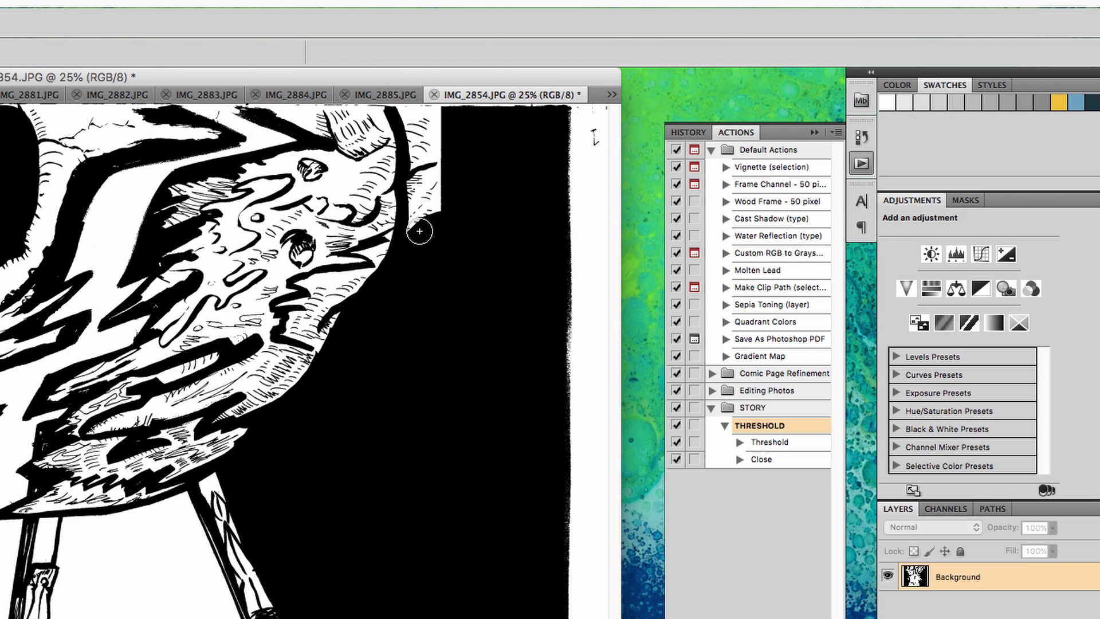
{"action": "mouse_move", "coordinate": [418, 238]}
{"action": "left_mouse_down"}
{"action": "mouse_move", "coordinate": [422, 134]}
{"action": "mouse_move", "coordinate": [403, 107]}
{"action": "mouse_move", "coordinate": [430, 108]}
{"action": "mouse_move", "coordinate": [439, 123]}
{"action": "mouse_move", "coordinate": [442, 219]}
{"action": "left_mouse_up"}
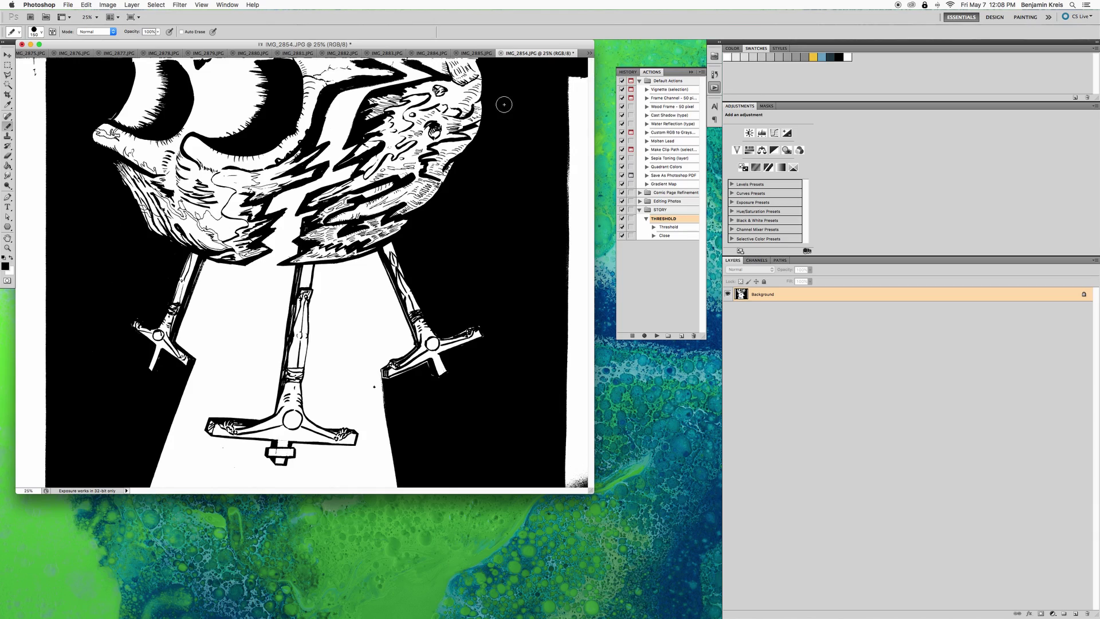
{"action": "left_click_drag", "start_coordinate": [580, 97], "coordinate": [578, 476]}
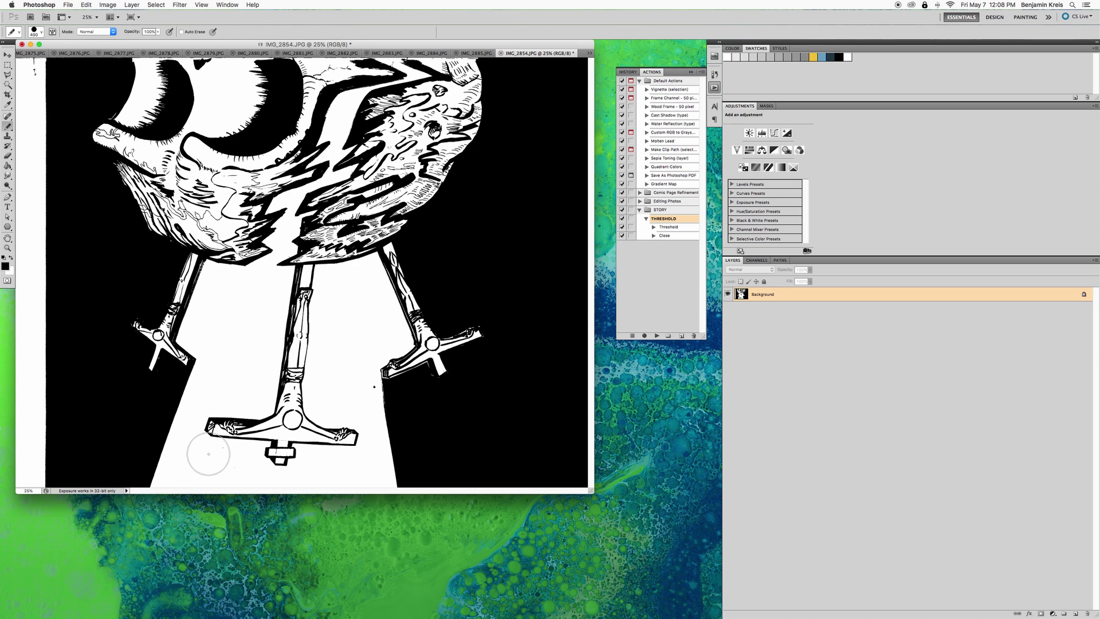
{"action": "mouse_move", "coordinate": [16, 468]}
{"action": "left_mouse_down"}
{"action": "mouse_move", "coordinate": [41, 390]}
{"action": "mouse_move", "coordinate": [36, 60]}
{"action": "left_mouse_up"}
{"action": "key", "text": "g"}
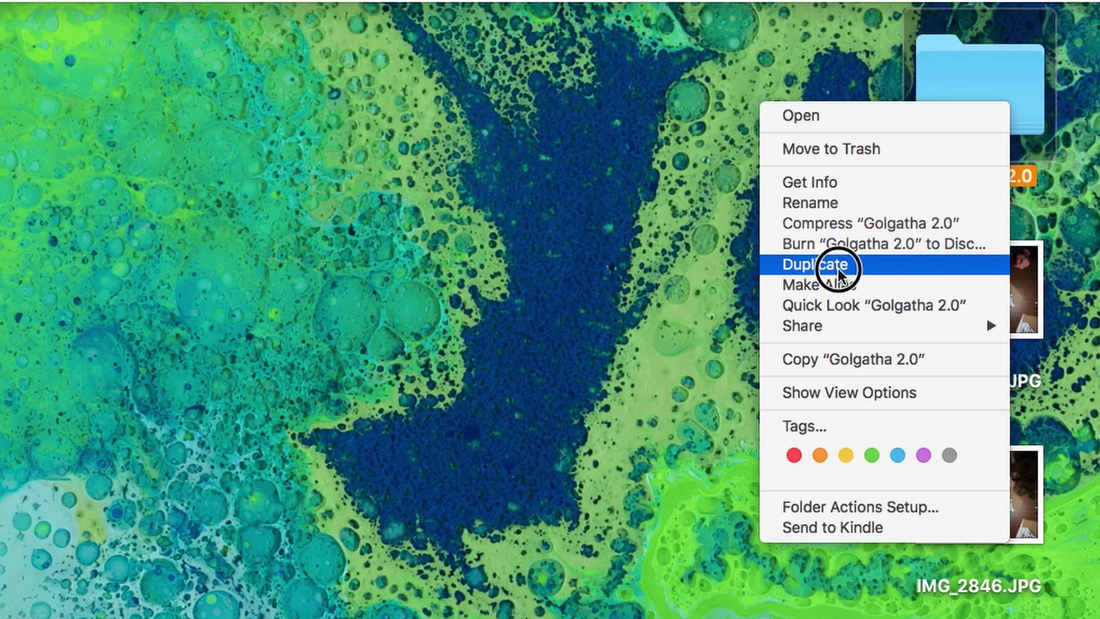
Step: Duplicate the Golgatha 2.0 folder and move the copy inside it
{"action": "left_click", "coordinate": [838, 270]}
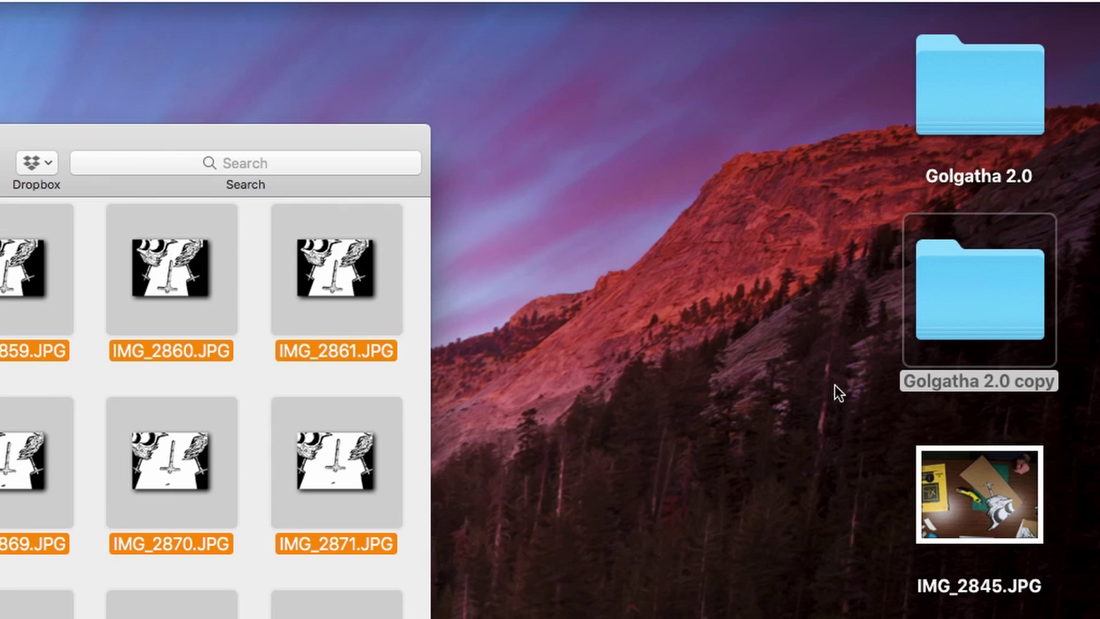
{"action": "left_click_drag", "start_coordinate": [965, 287], "coordinate": [957, 109]}
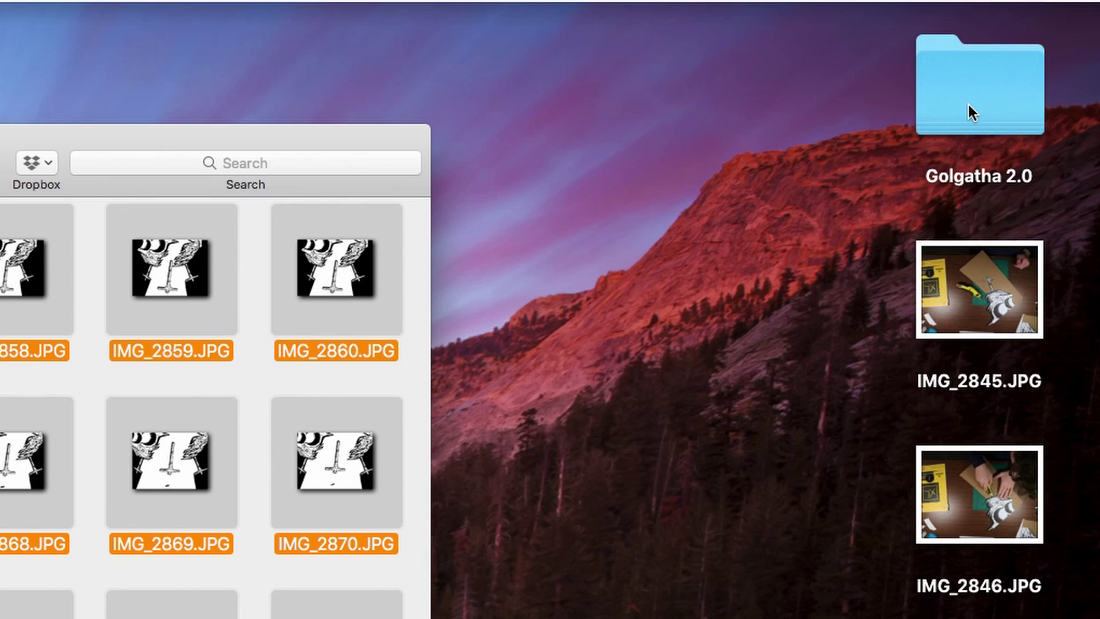
Step: Paint out IMG_2884's grey smudge, close the top gap, and fill the white background black
{"action": "key", "text": "super+alt+a"}
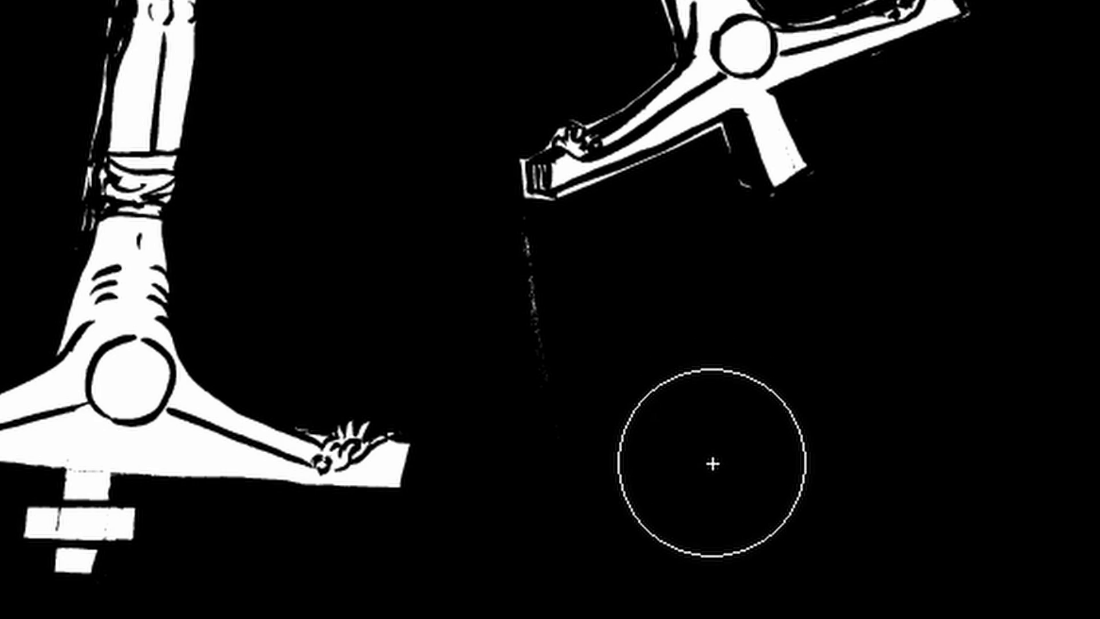
{"action": "left_click_drag", "start_coordinate": [624, 379], "coordinate": [557, 312]}
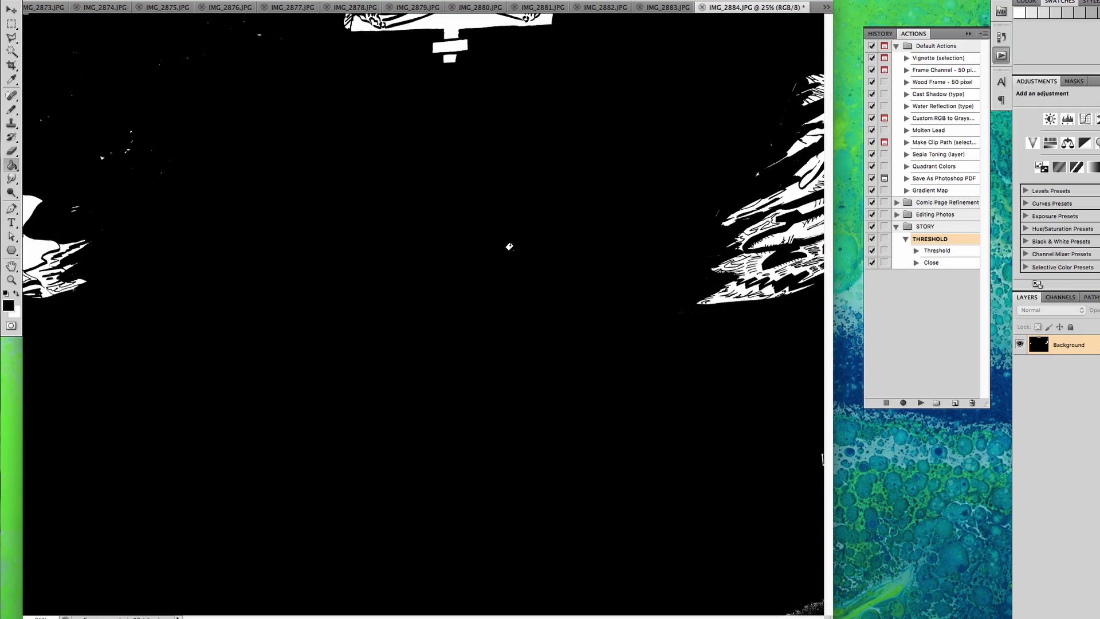
{"action": "key", "text": "super+z"}
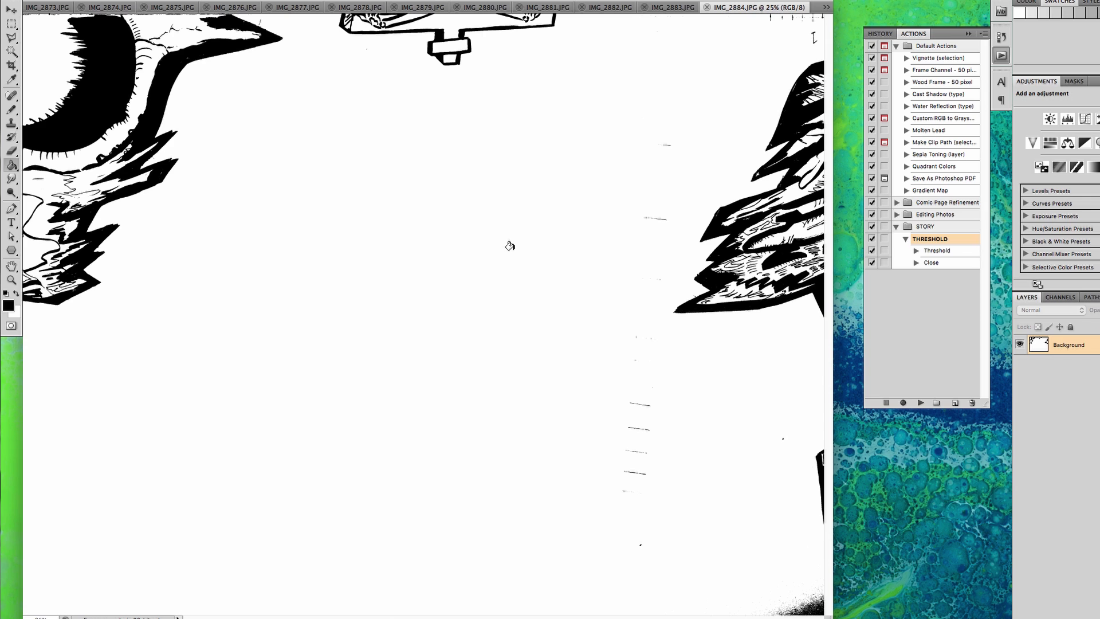
{"action": "left_click", "coordinate": [458, 224]}
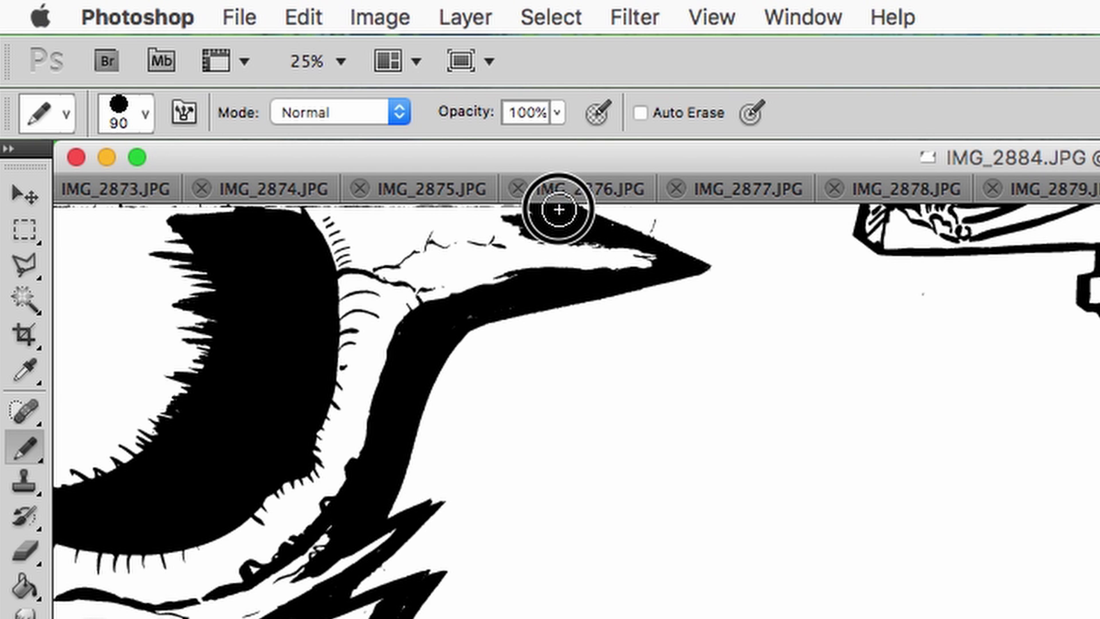
{"action": "left_click", "coordinate": [566, 211]}
{"action": "key", "text": "g"}
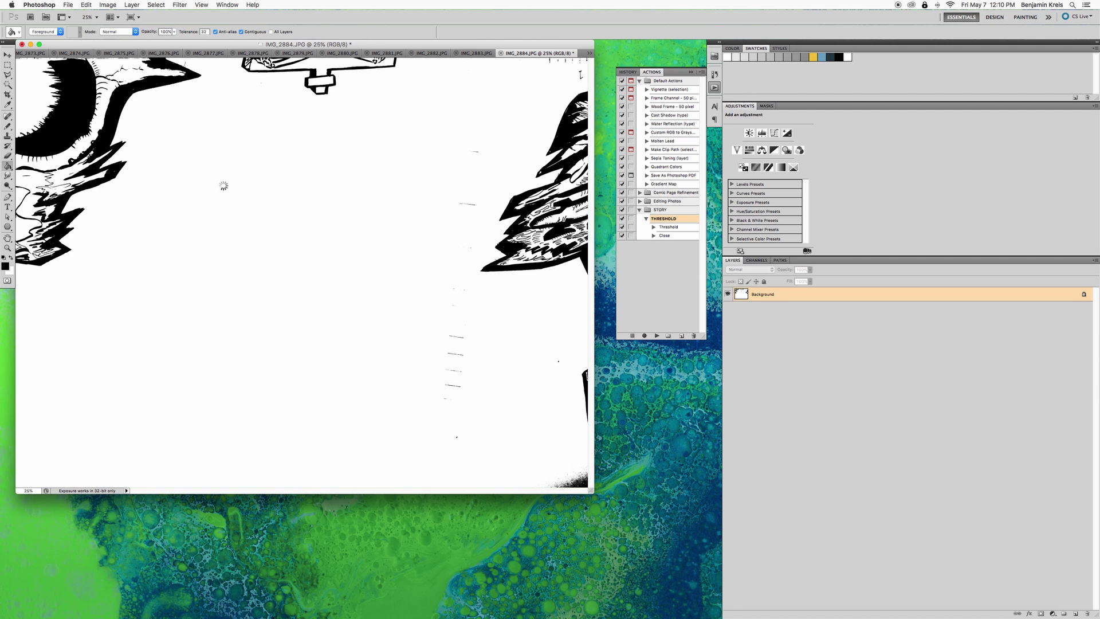
{"action": "left_click", "coordinate": [220, 183]}
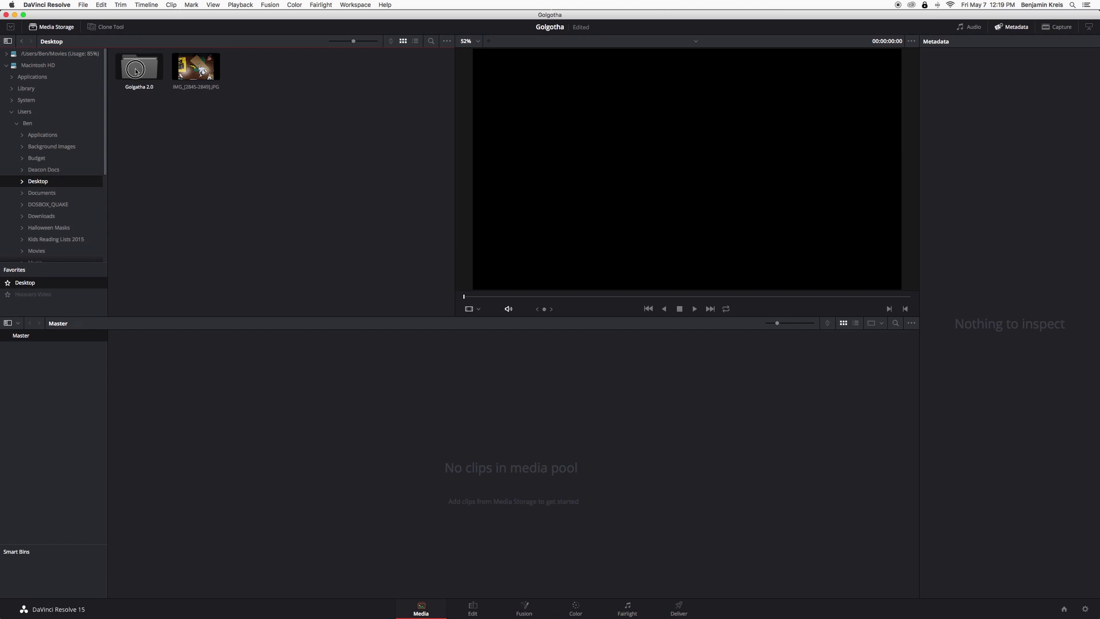
Step: Add the IMG_[2852-2885].JPG image sequence from Golgatha 2.0 to the Media Pool
{"action": "double_click", "coordinate": [136, 71]}
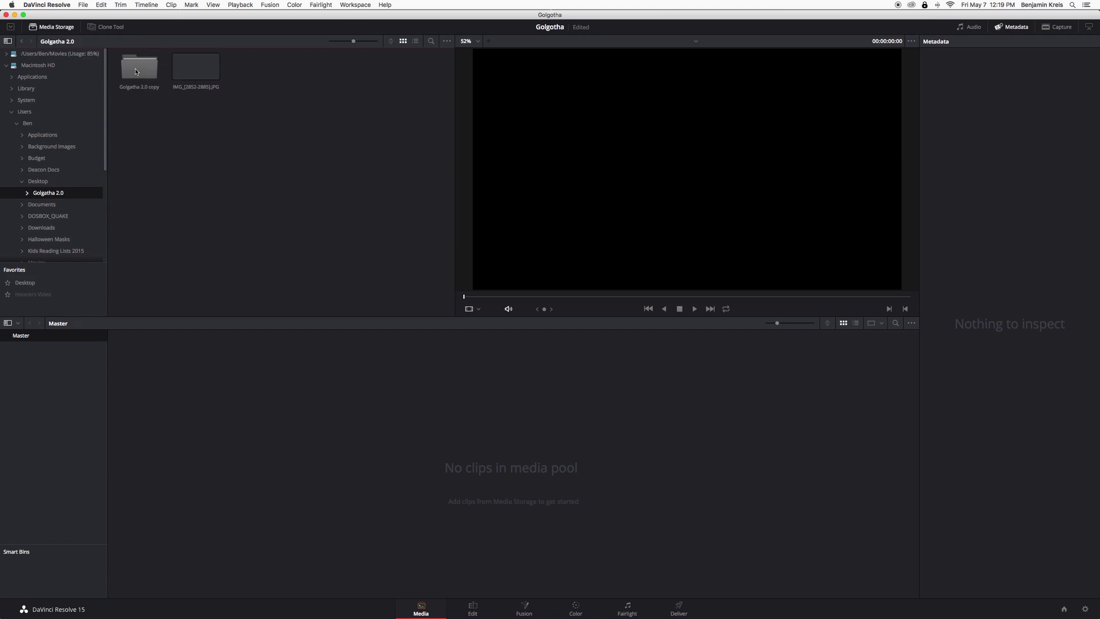
{"action": "left_click", "coordinate": [175, 63]}
{"action": "left_click_drag", "start_coordinate": [185, 70], "coordinate": [344, 405]}
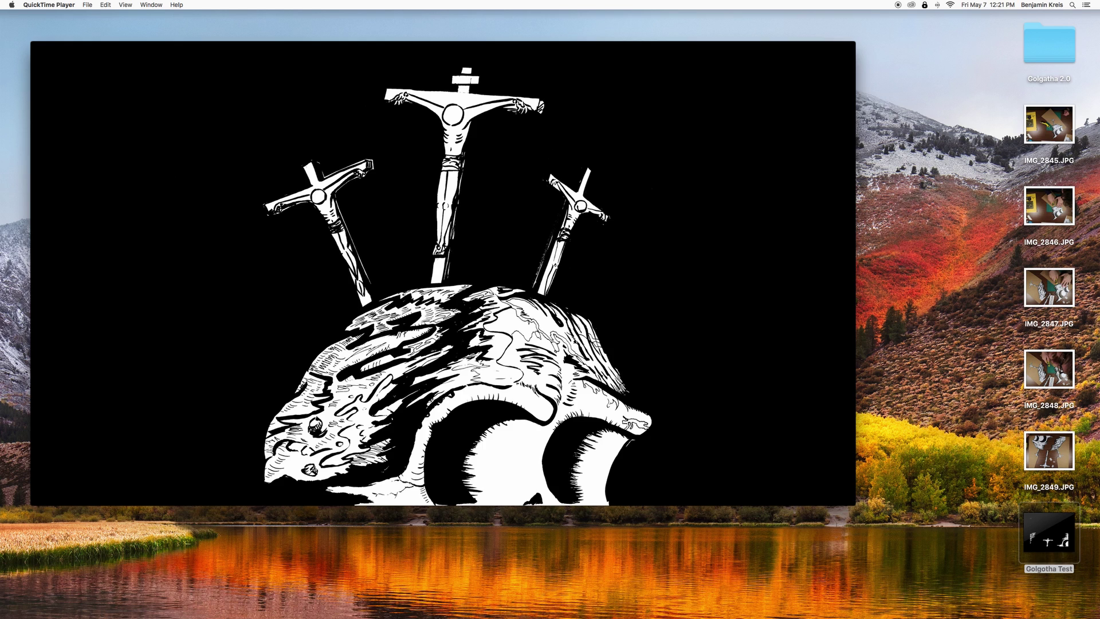
Step: Rewind the Golgotha Test video to 00:00, play it through, then scrub back to the start
{"action": "mouse_move", "coordinate": [498, 490]}
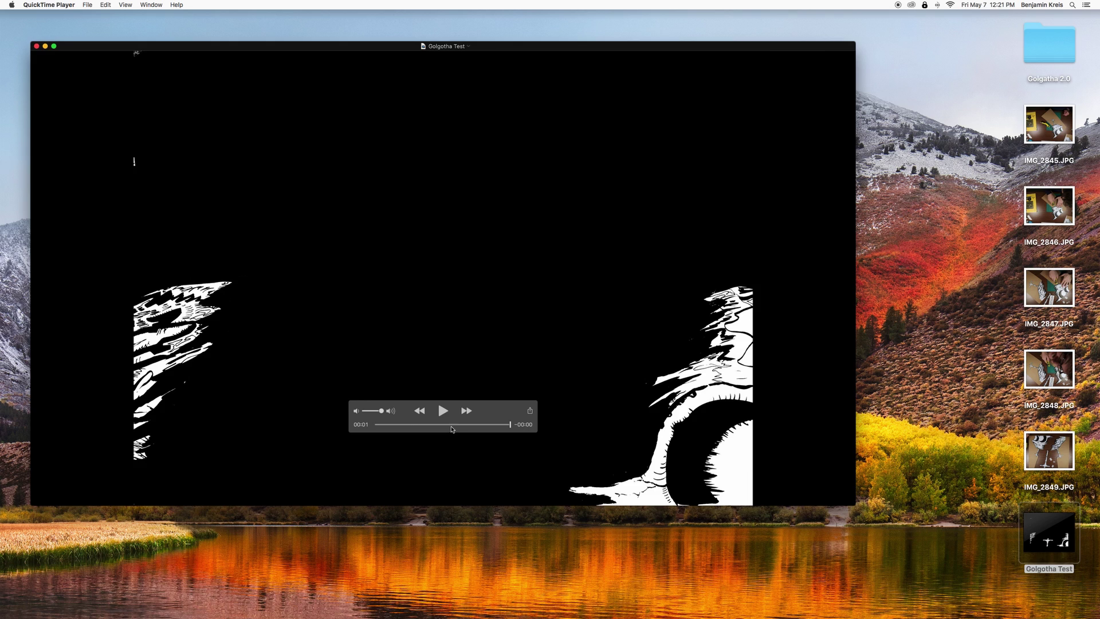
{"action": "left_click_drag", "start_coordinate": [452, 429], "coordinate": [370, 426]}
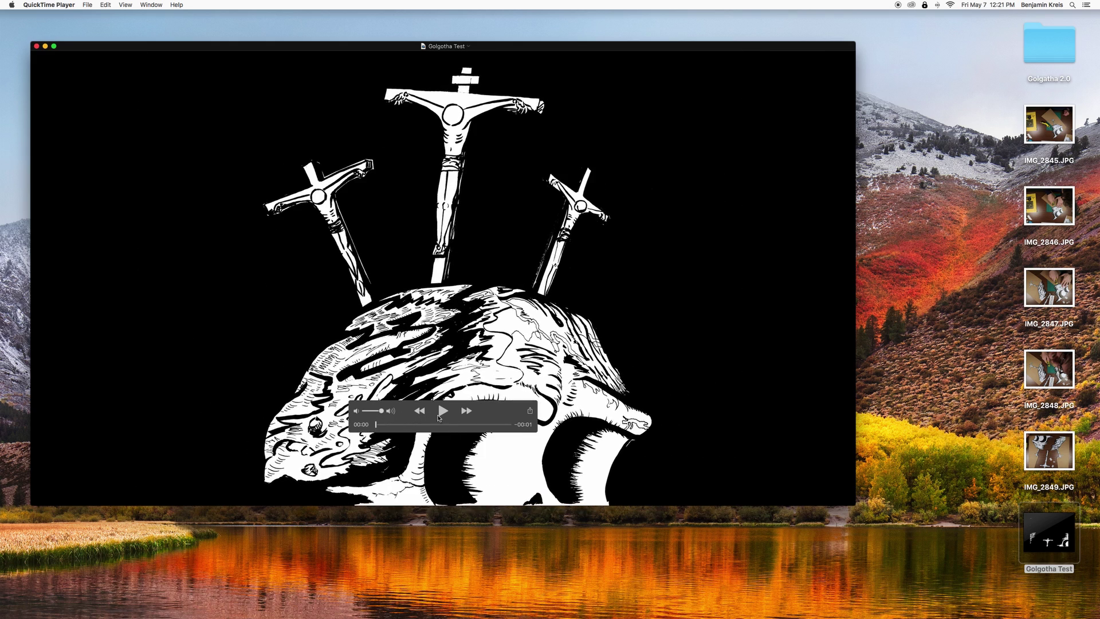
{"action": "left_click", "coordinate": [441, 412]}
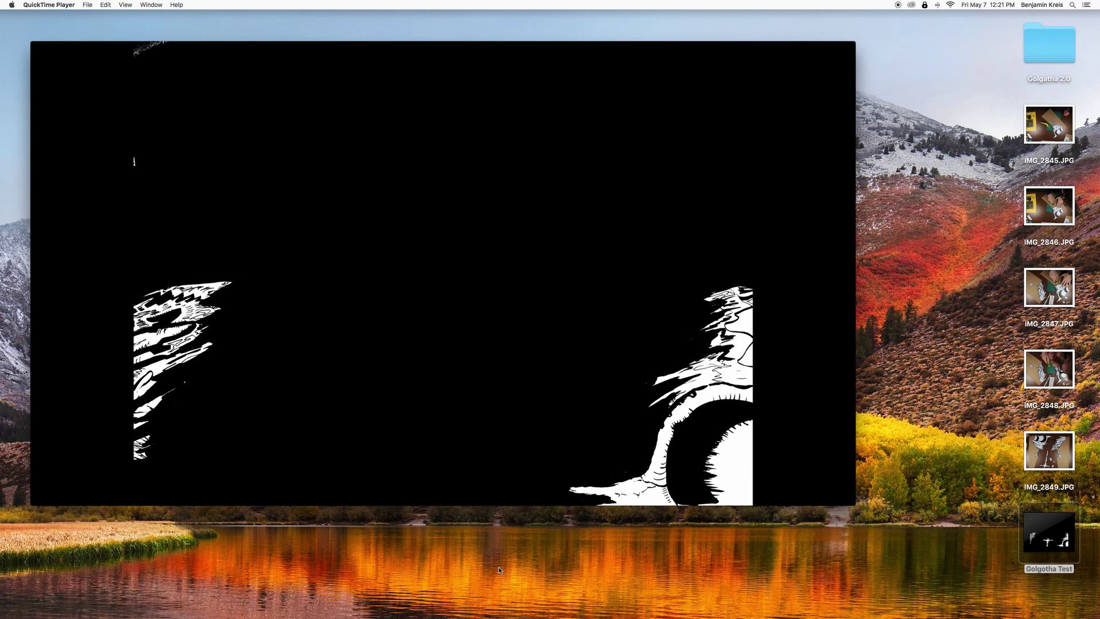
{"action": "mouse_move", "coordinate": [446, 377]}
{"action": "left_click_drag", "start_coordinate": [404, 426], "coordinate": [396, 424]}
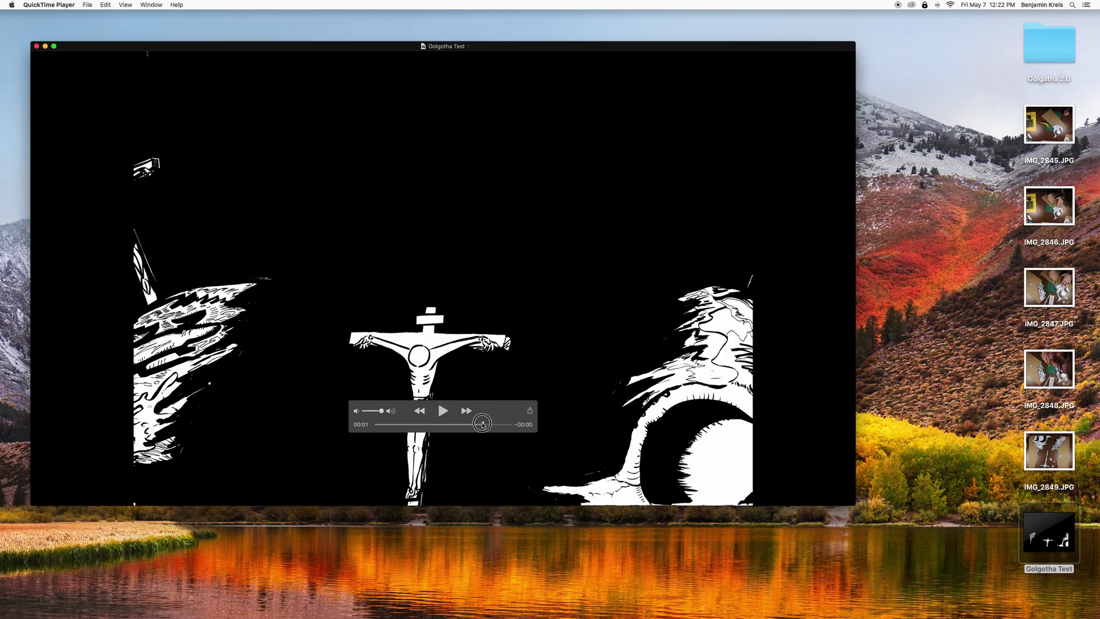
{"action": "left_click_drag", "start_coordinate": [482, 424], "coordinate": [445, 424]}
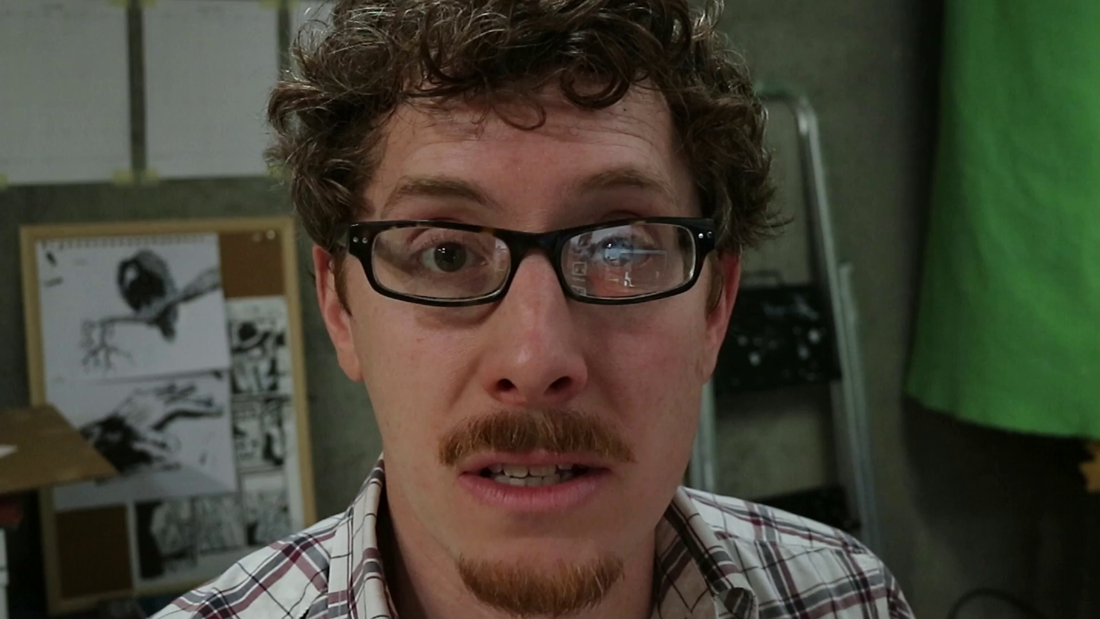